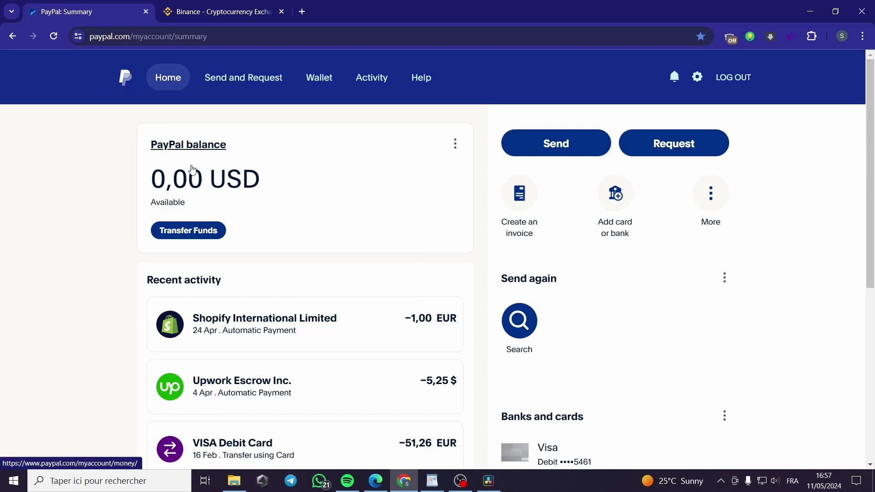
# - Glance at Binance, then view PayPal's full list of linked banks and cards
pyautogui.click(245, 9)
pyautogui.moveTo(254, 68)
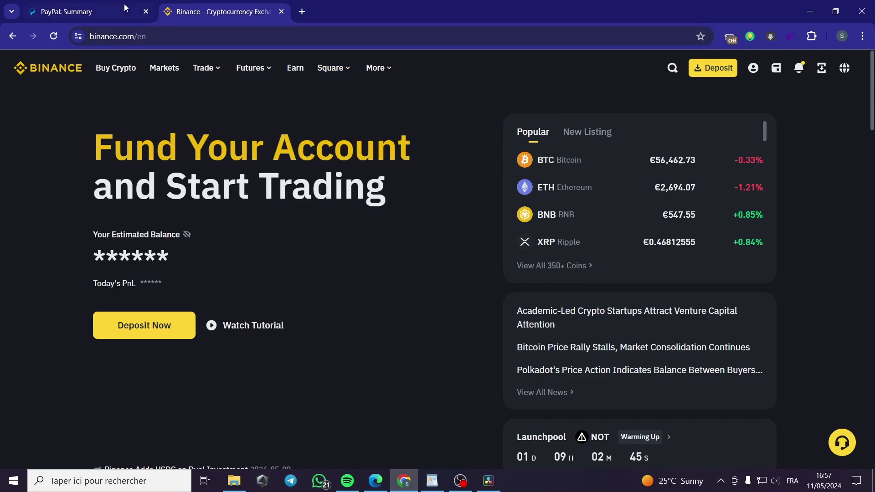
pyautogui.click(88, 7)
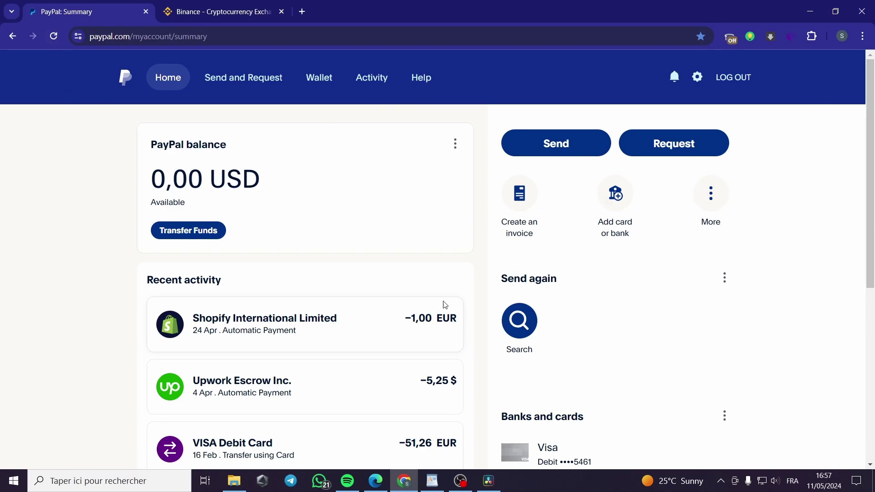
pyautogui.scroll(-3, 474, 285)
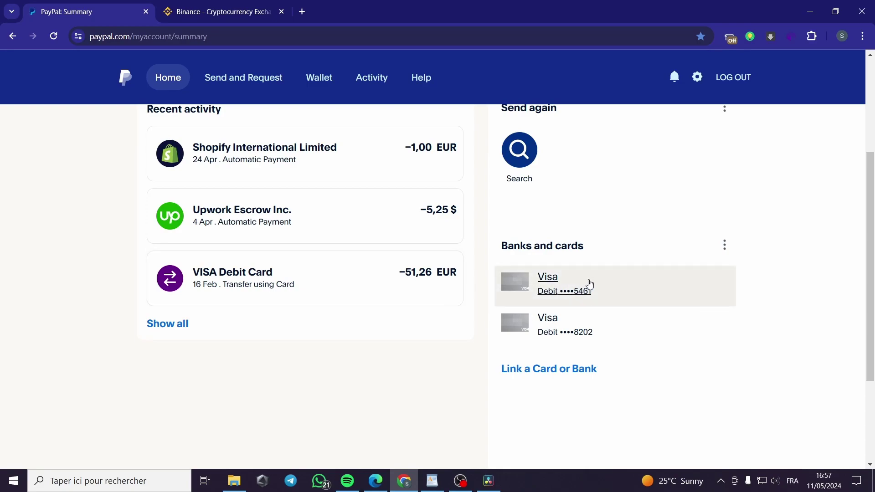
pyautogui.scroll(2, 703, 317)
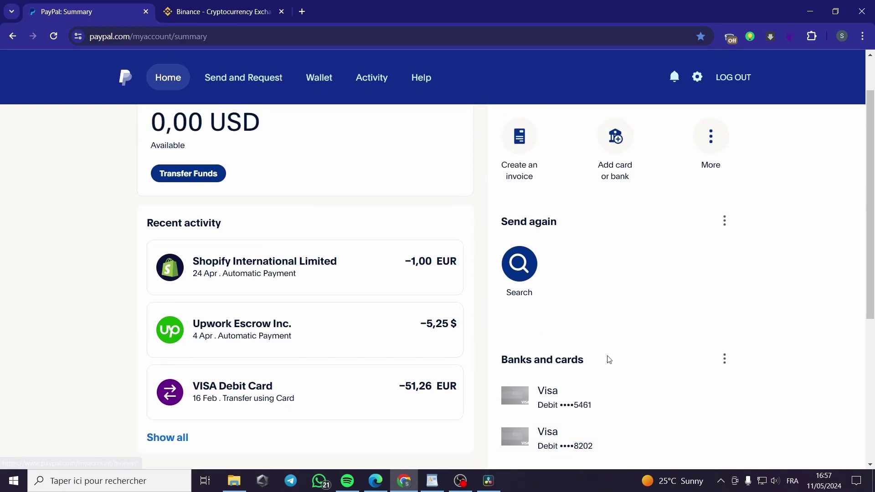
pyautogui.scroll(-1, 581, 315)
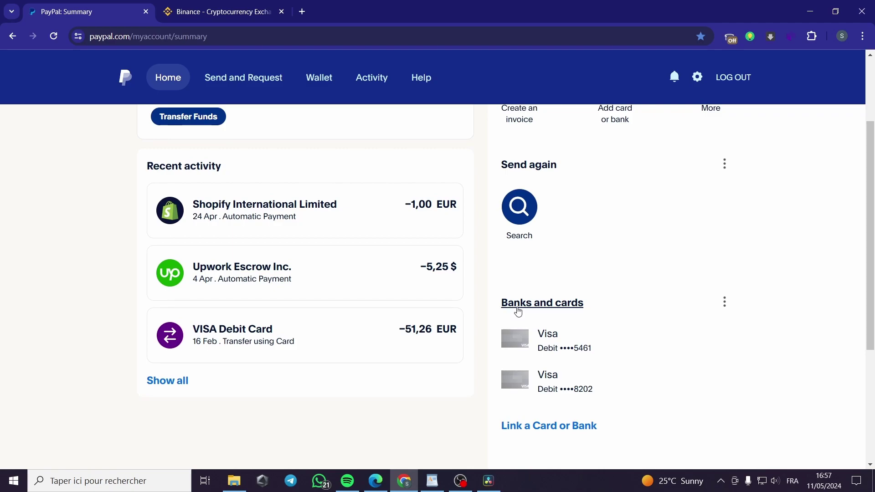
pyautogui.click(564, 309)
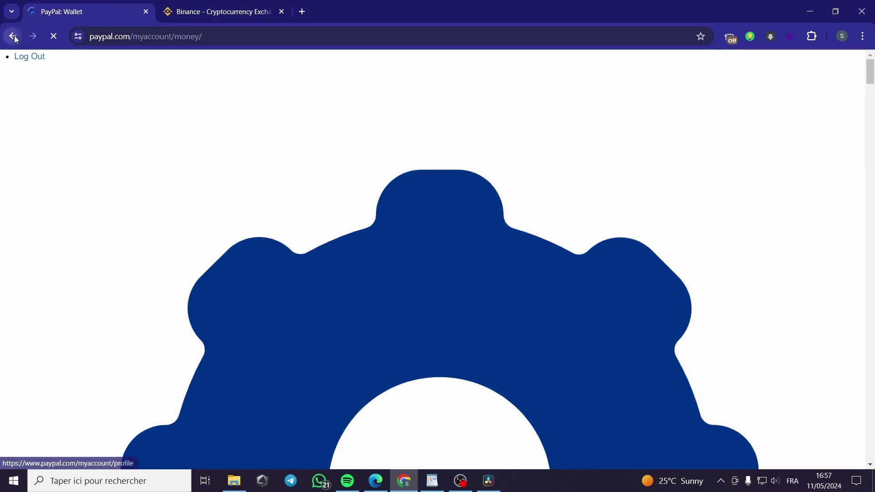
pyautogui.hotkey('alt', 'Left')
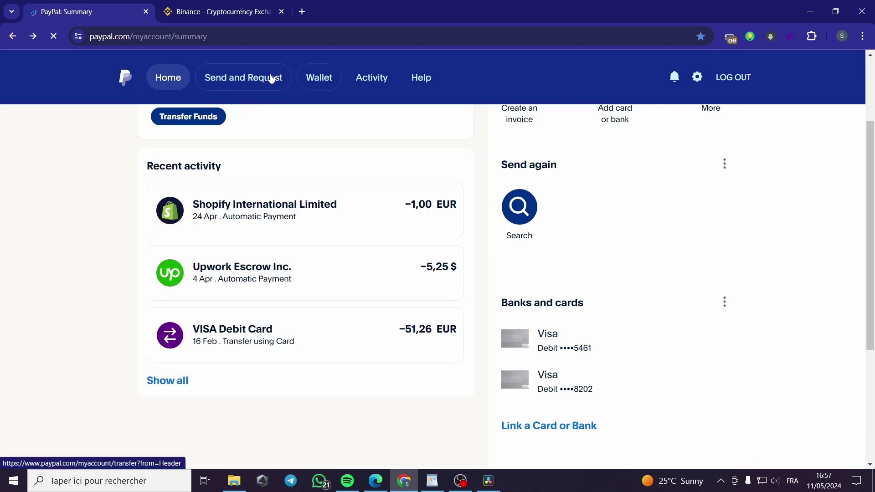
# - Start linking a credit card, check the card types, then abandon it and return to Summary
pyautogui.click(559, 429)
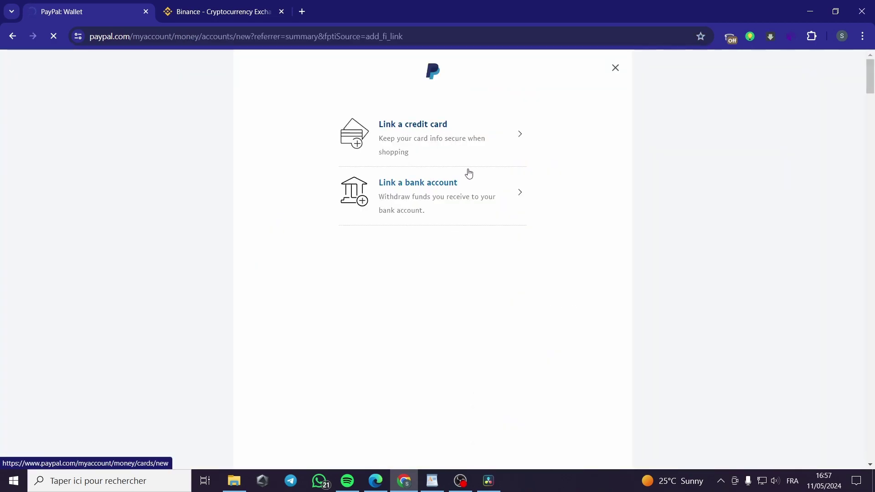
pyautogui.click(451, 131)
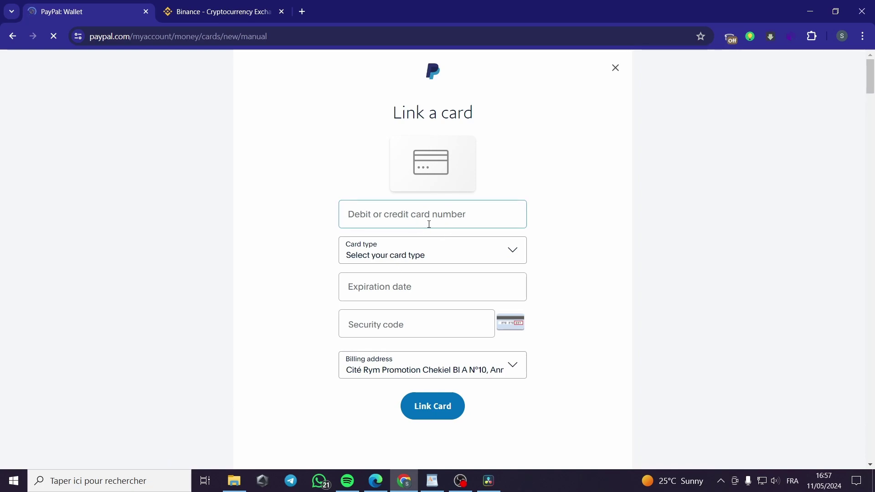
pyautogui.click(410, 255)
pyautogui.click(417, 254)
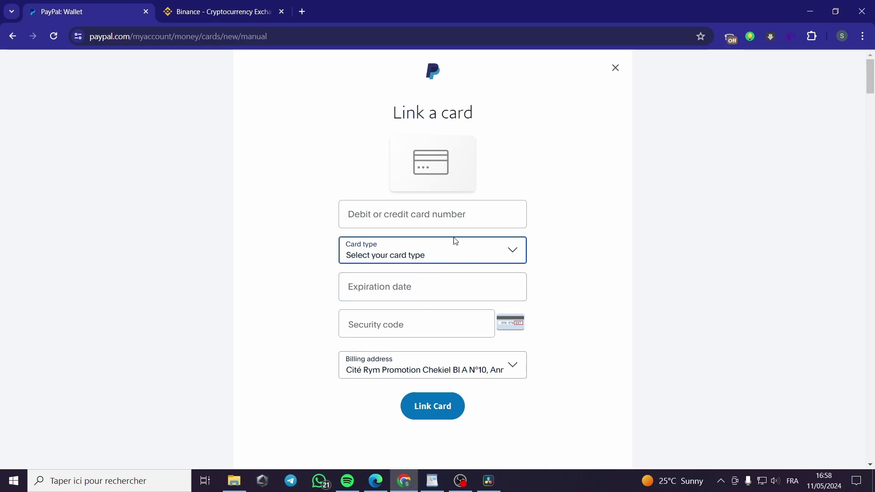
pyautogui.click(615, 69)
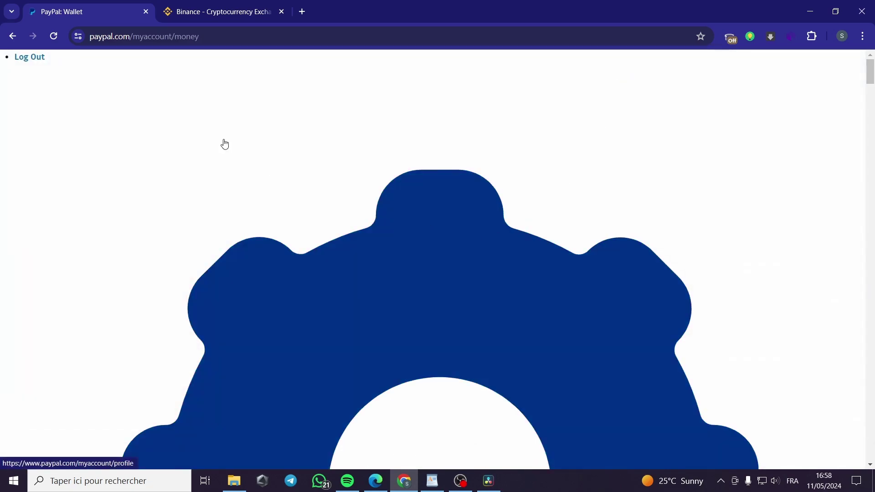
pyautogui.click(15, 36)
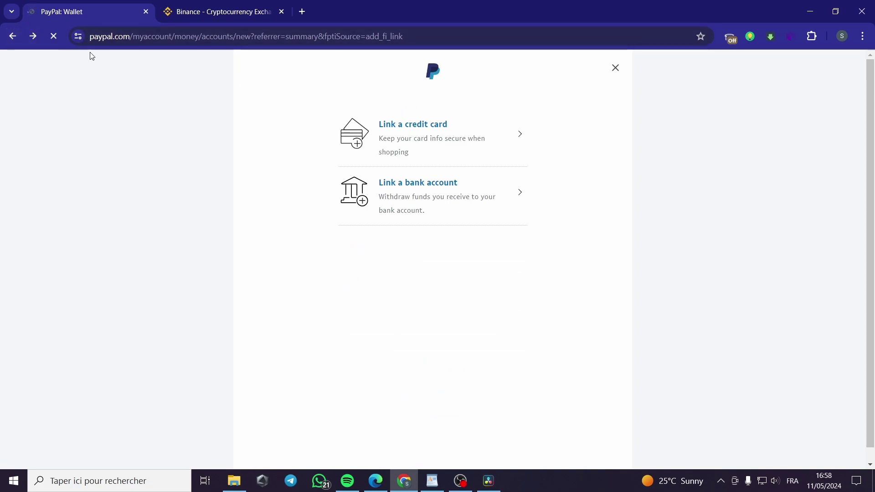
pyautogui.click(12, 36)
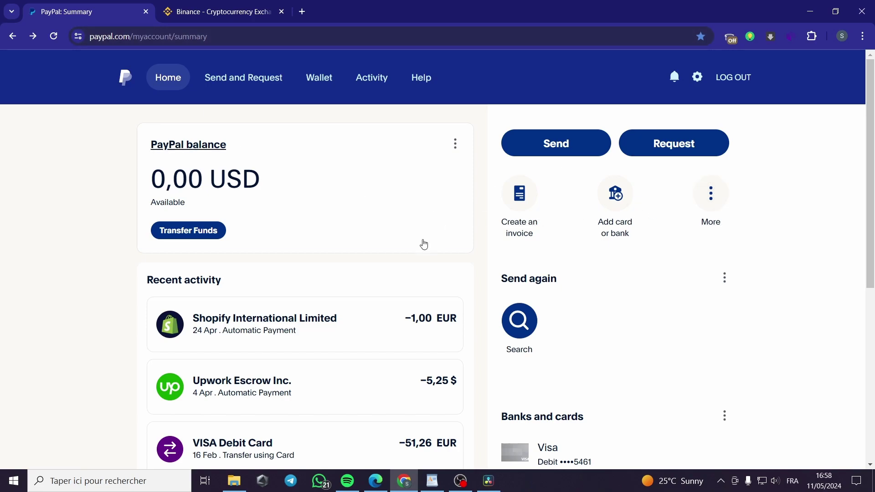
pyautogui.scroll(-3, 498, 335)
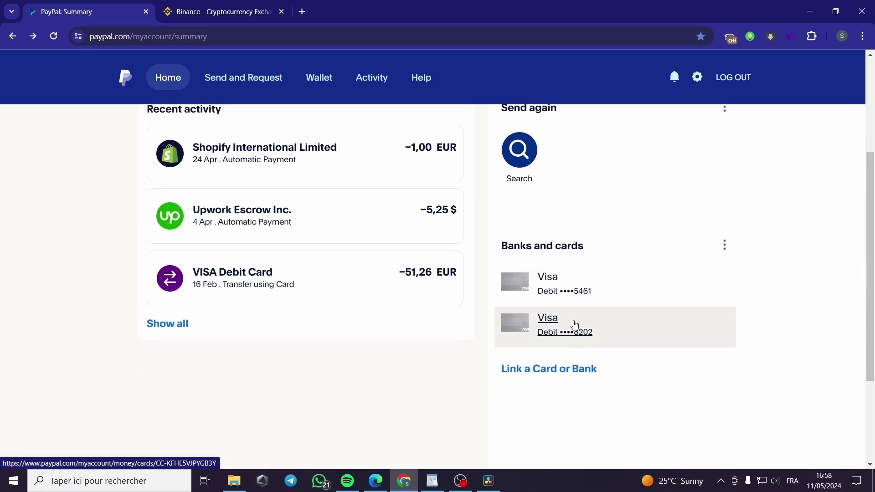
pyautogui.scroll(1, 637, 319)
pyautogui.scroll(1, 285, 189)
# - Switch back and forth between the Binance and PayPal summary tabs
pyautogui.click(232, 13)
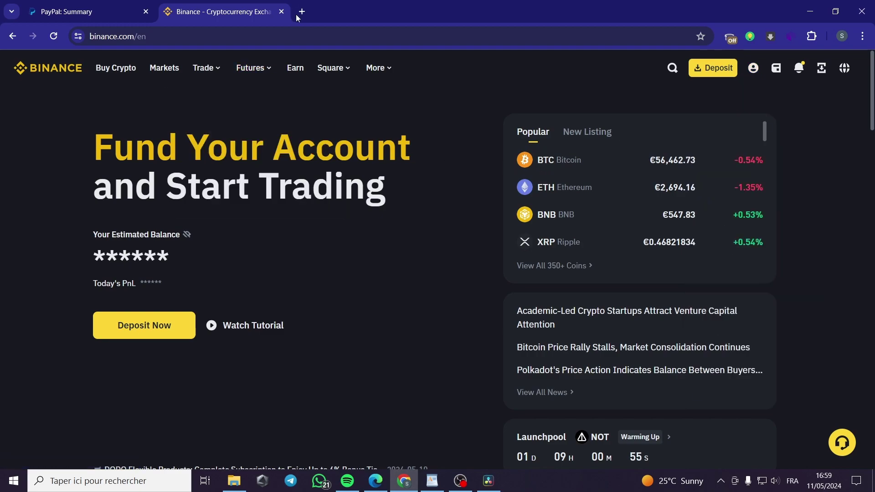
pyautogui.click(62, 12)
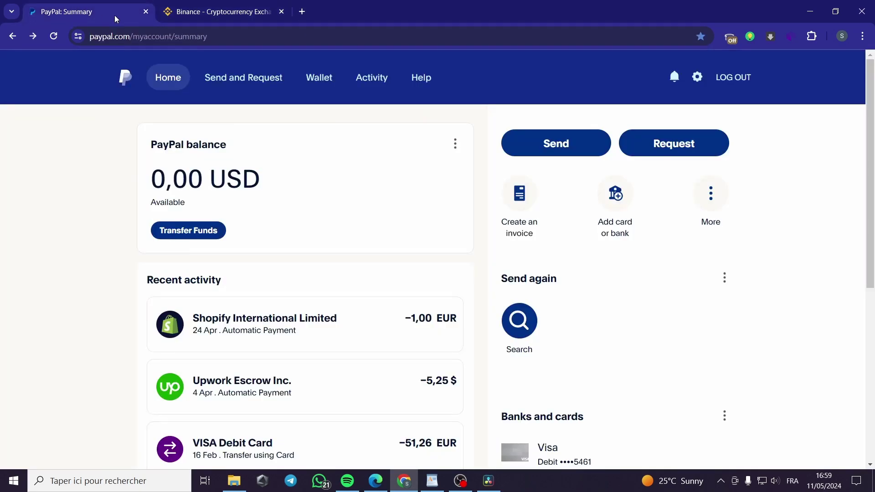
pyautogui.click(227, 10)
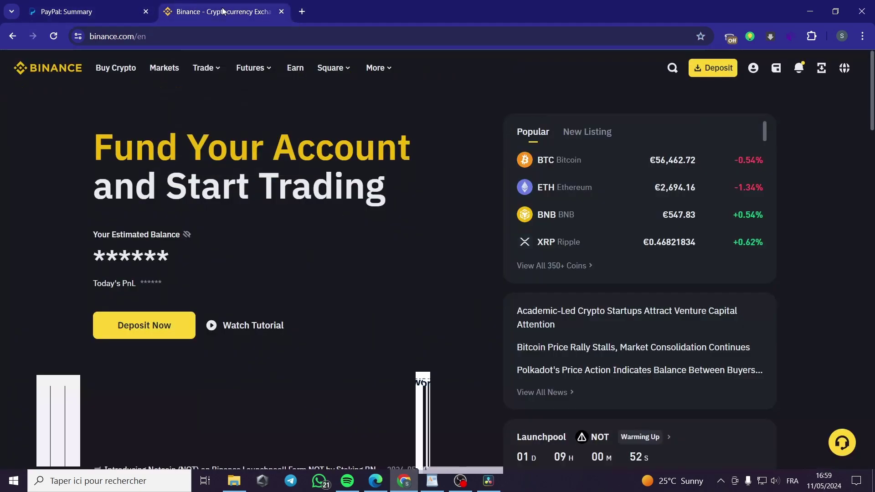
pyautogui.click(98, 14)
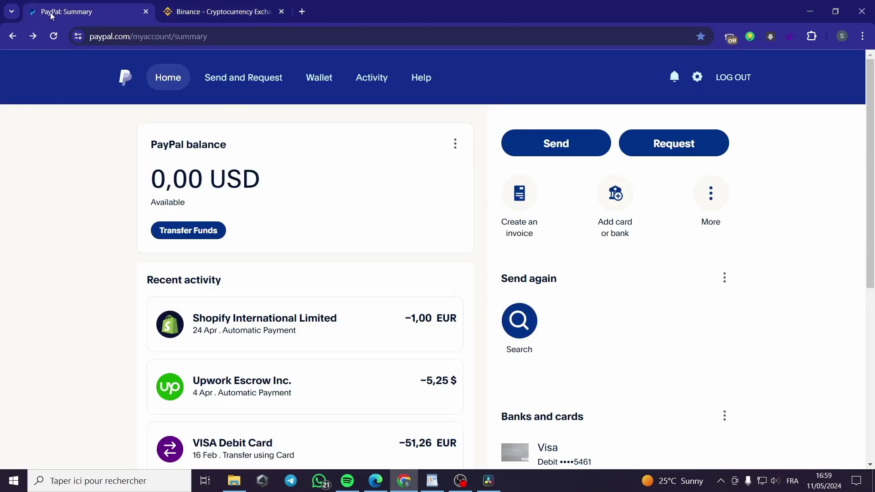
# - Search Yahoo for 'paypal crypto' in a new tab and open the PayPal US crypto result
pyautogui.click(301, 11)
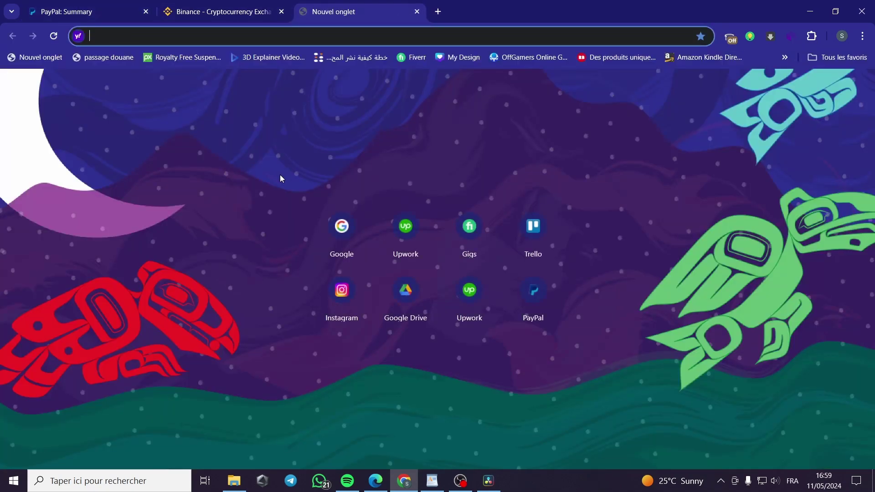
pyautogui.write('pa')
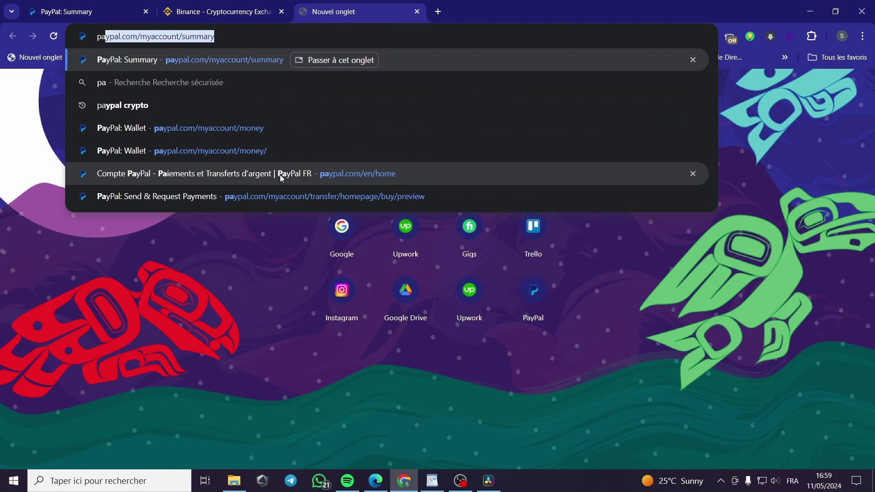
pyautogui.write('ypal ')
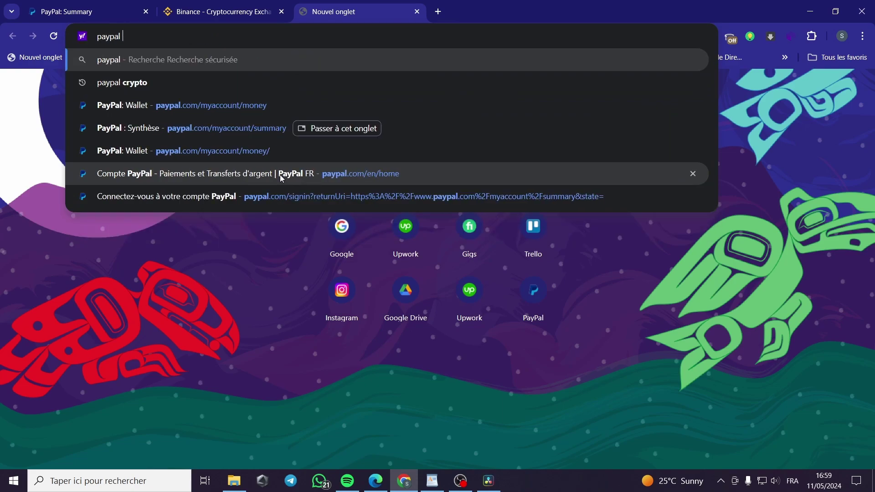
pyautogui.write('cry')
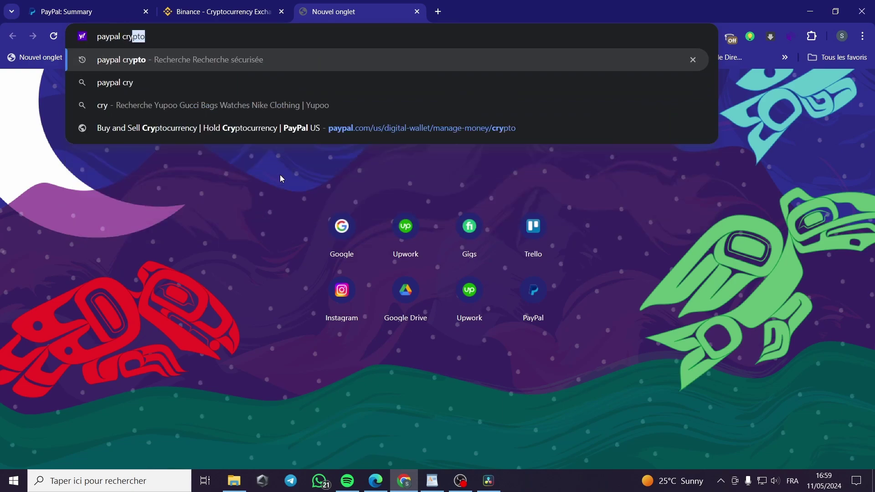
pyautogui.write('pto')
pyautogui.press('Return')
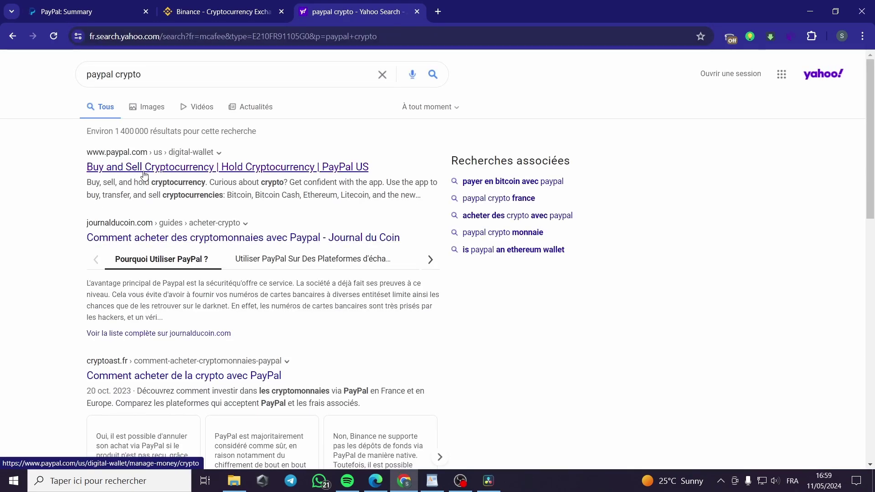
pyautogui.click(187, 169)
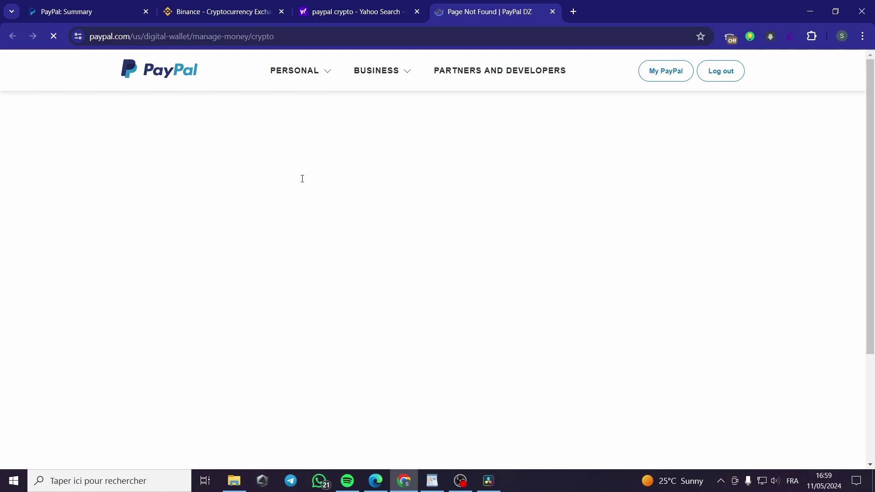
# - Inspect the PayPal 'Page Not Found' headline, then close that tab and the Yahoo Search tab
pyautogui.click(218, 11)
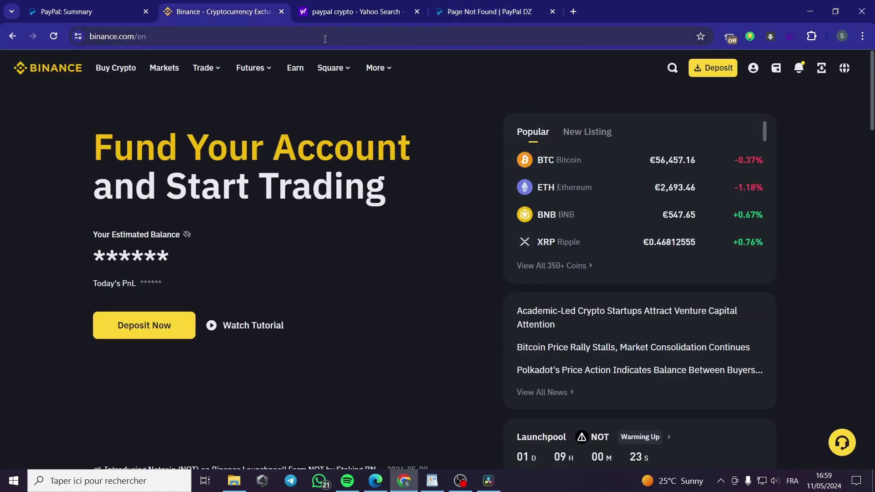
pyautogui.click(504, 12)
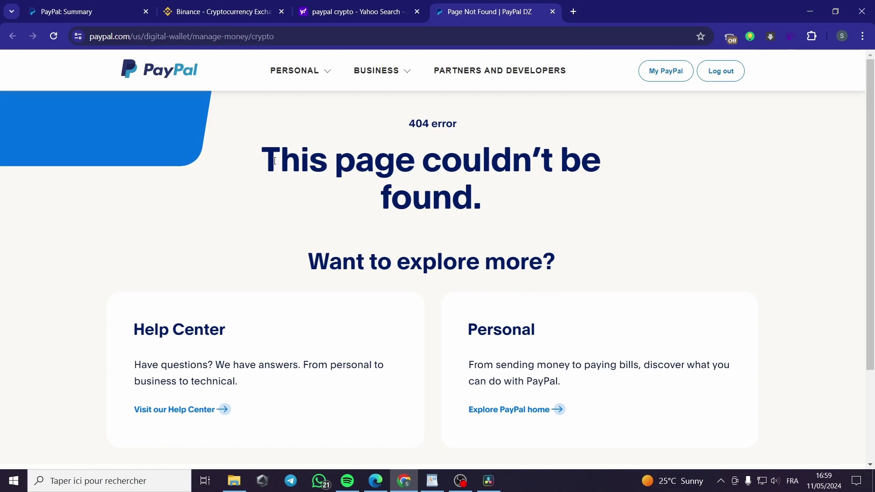
pyautogui.moveTo(272, 159); pyautogui.dragTo(587, 191)
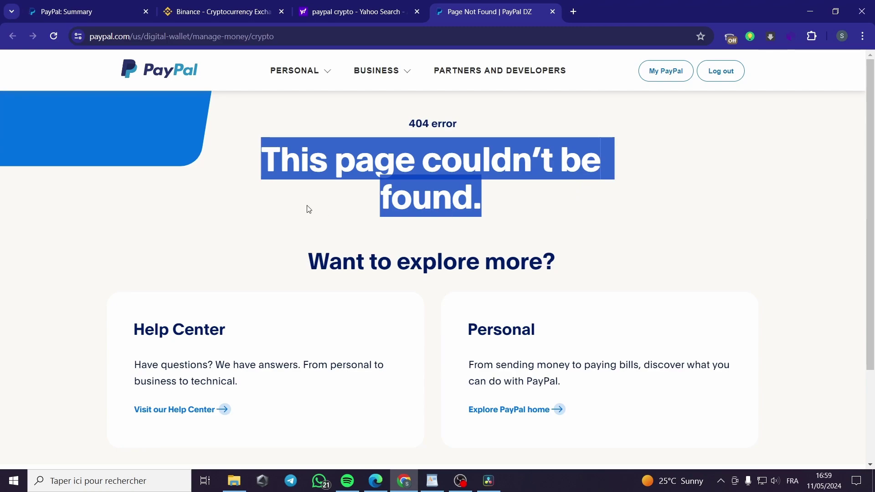
pyautogui.click(412, 210)
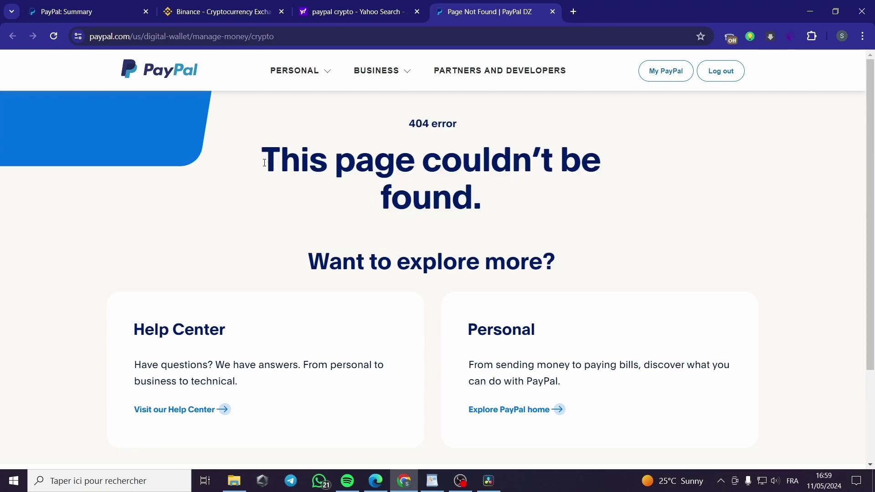
pyautogui.moveTo(263, 163); pyautogui.dragTo(527, 221)
pyautogui.click(532, 223)
pyautogui.click(553, 11)
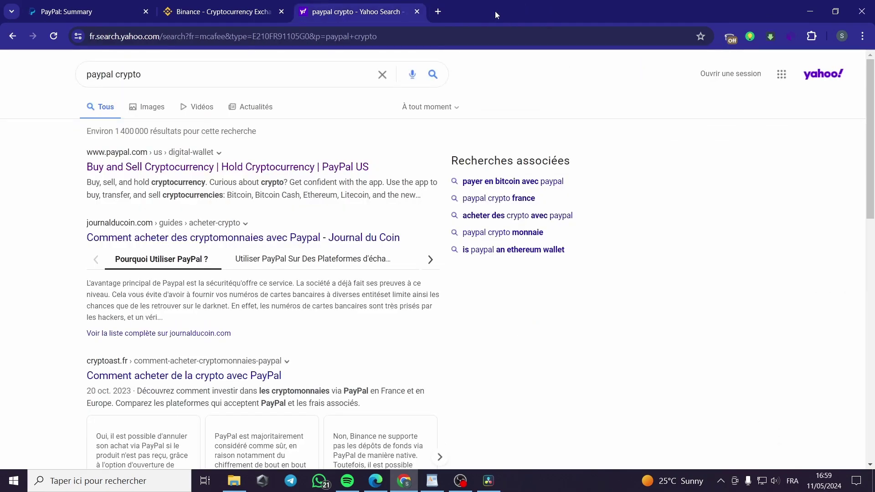
pyautogui.click(417, 12)
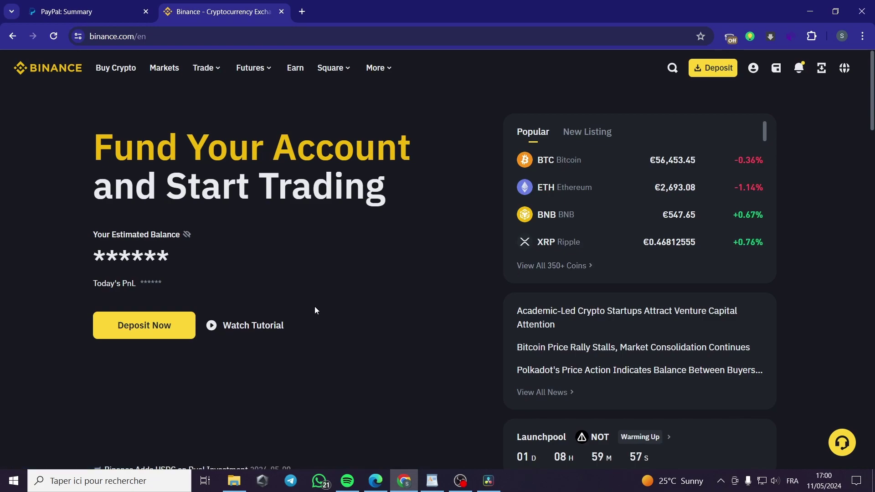
# - Review the PayPal summary and linked Visa debit cards, then return to the Binance tab
pyautogui.click(81, 5)
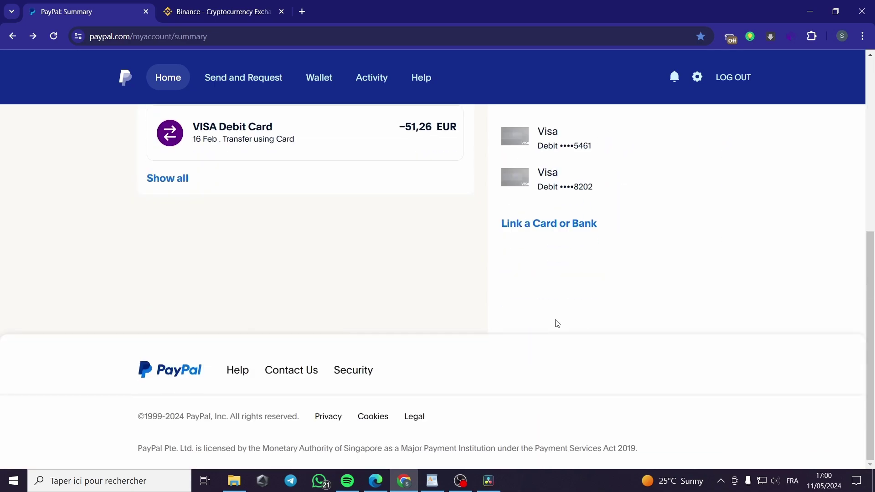
pyautogui.scroll(2, 558, 325)
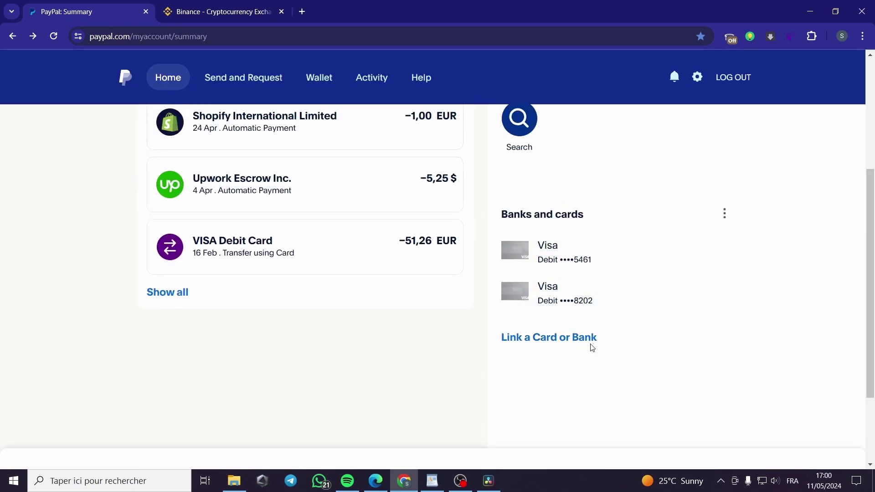
pyautogui.scroll(2, 591, 348)
pyautogui.scroll(2, 471, 303)
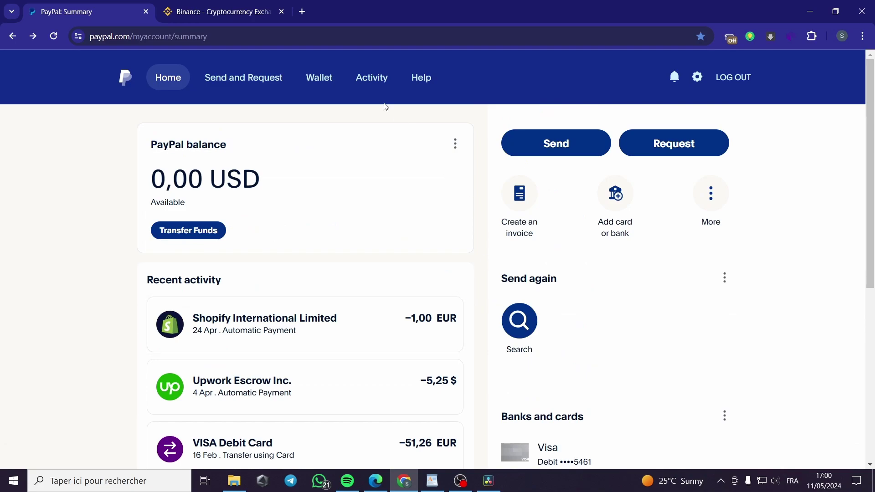
pyautogui.click(199, 9)
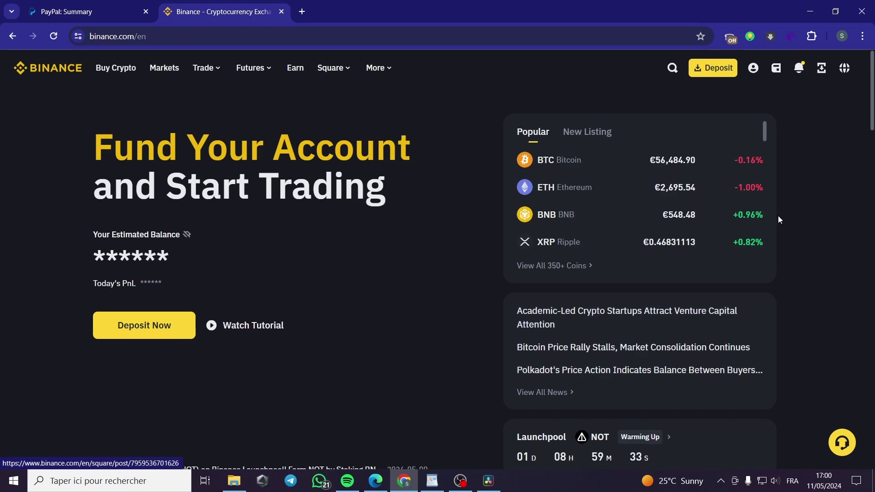
pyautogui.moveTo(753, 68)
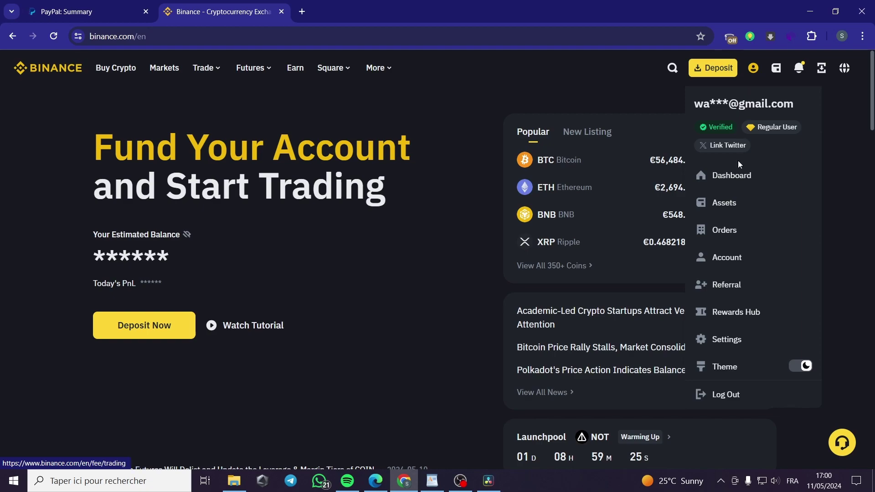
# - Open the Binance dashboard and Fund Your Wallet options, briefly checking the PayPal tab
pyautogui.click(742, 179)
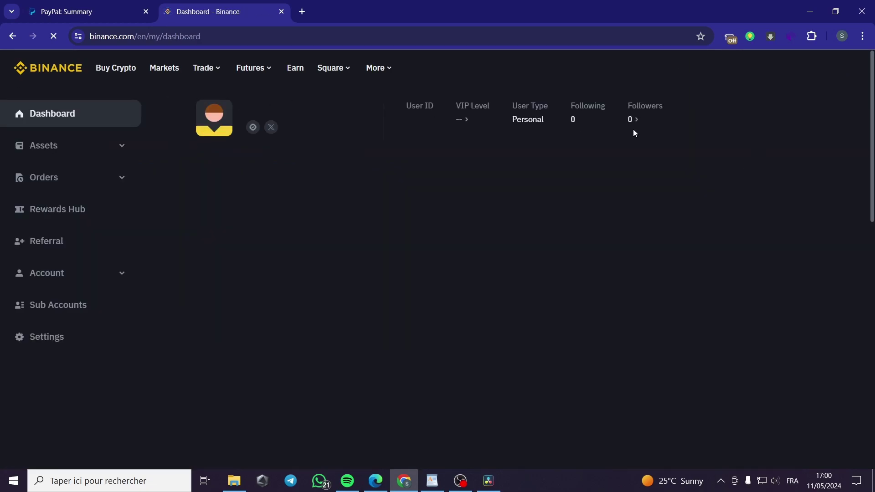
pyautogui.click(719, 70)
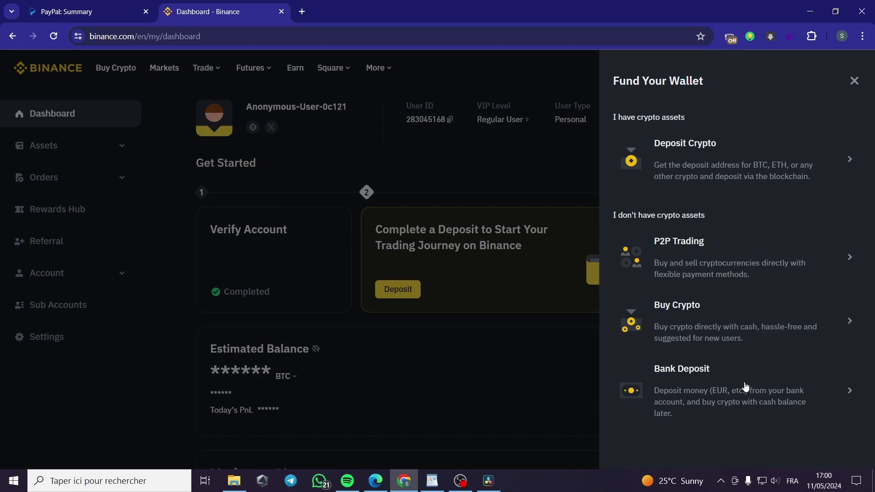
pyautogui.click(80, 10)
pyautogui.scroll(-2, 373, 248)
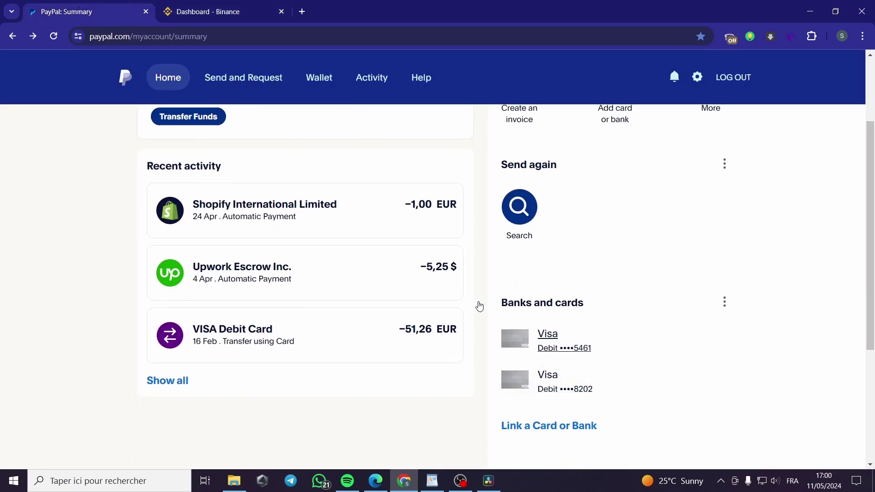
pyautogui.click(184, 14)
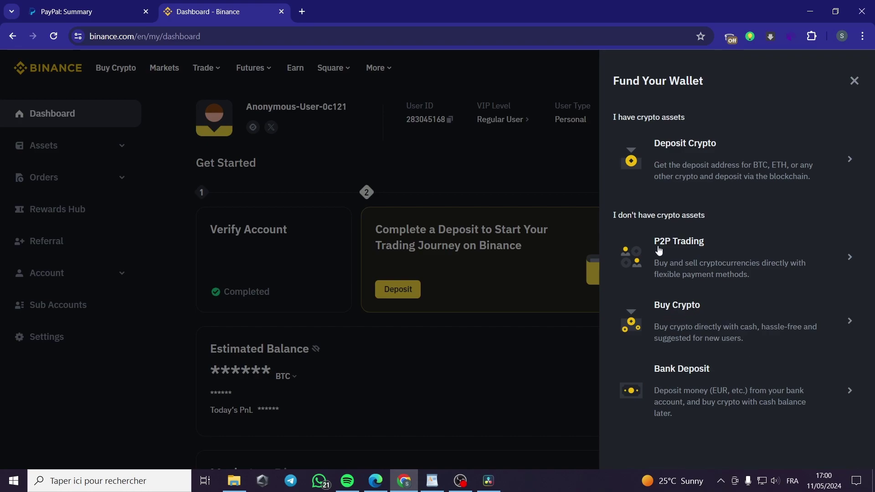
# - Go to Buy Crypto with cash and keep EUR as the spend currency
pyautogui.click(685, 306)
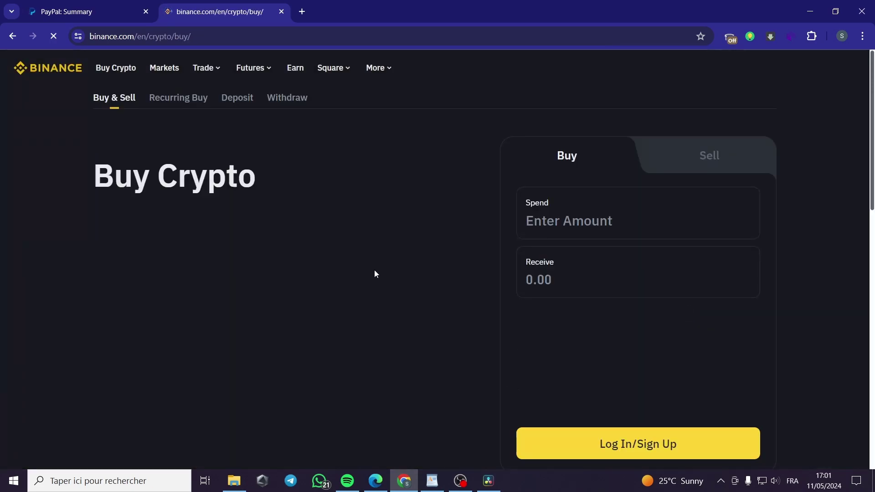
pyautogui.click(595, 218)
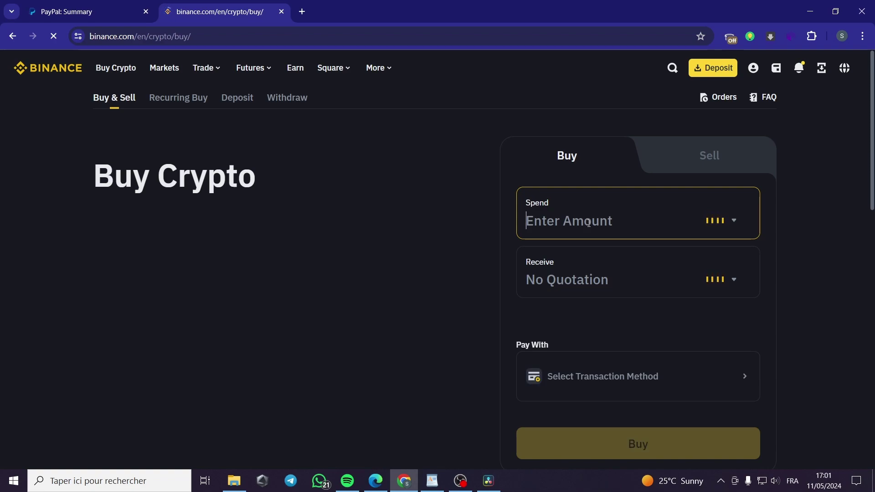
pyautogui.write('1')
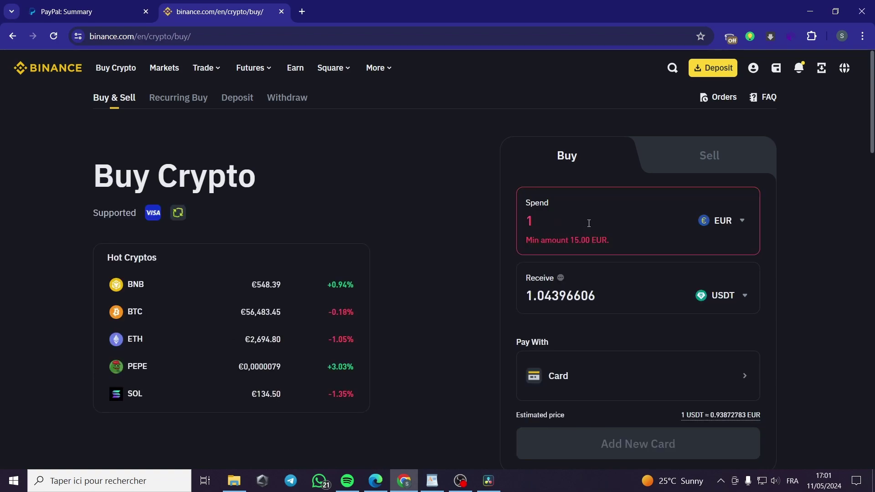
pyautogui.write('00')
pyautogui.click(743, 224)
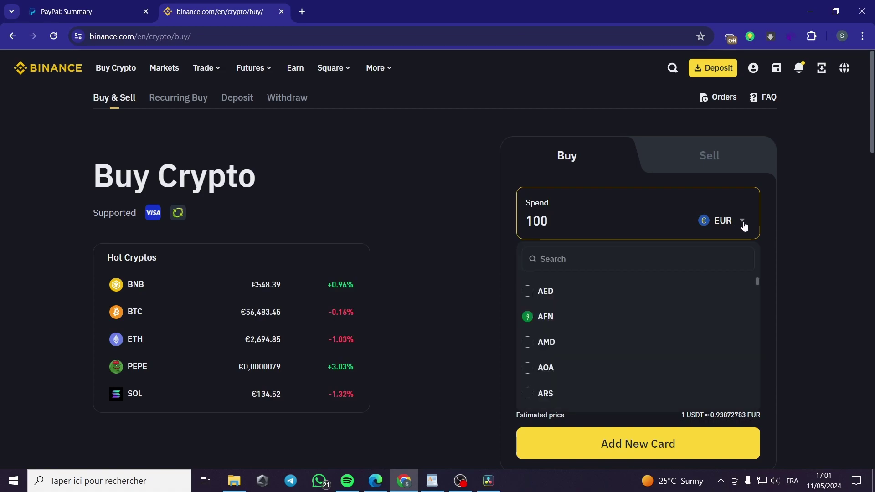
pyautogui.click(744, 226)
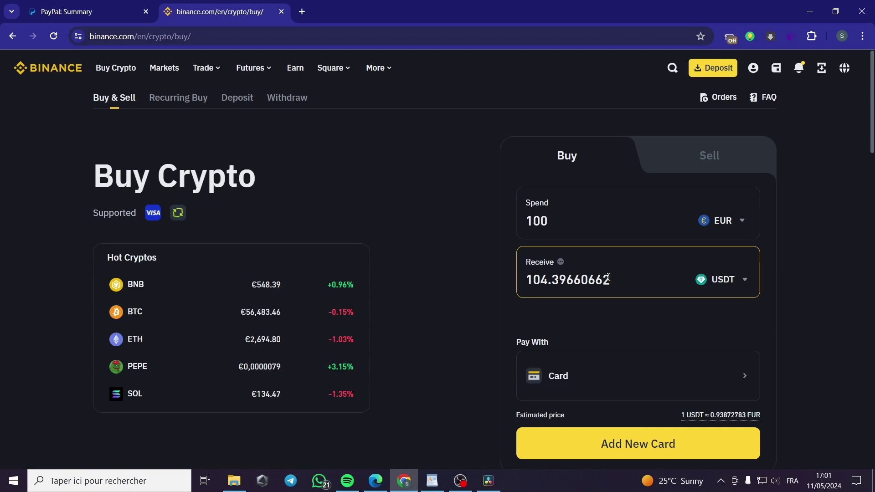
pyautogui.scroll(-1, 567, 361)
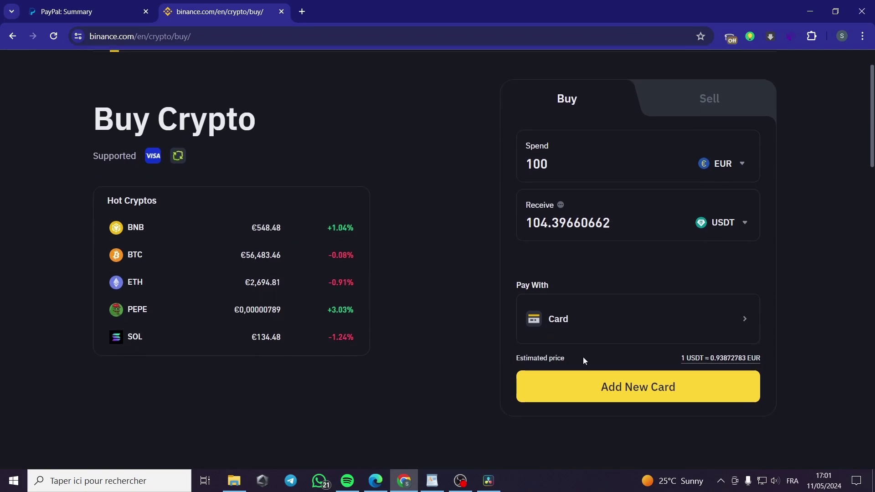
# - Browse the payment methods, then enter 100 EUR so USDT recalculates to about 104.3966
pyautogui.click(745, 323)
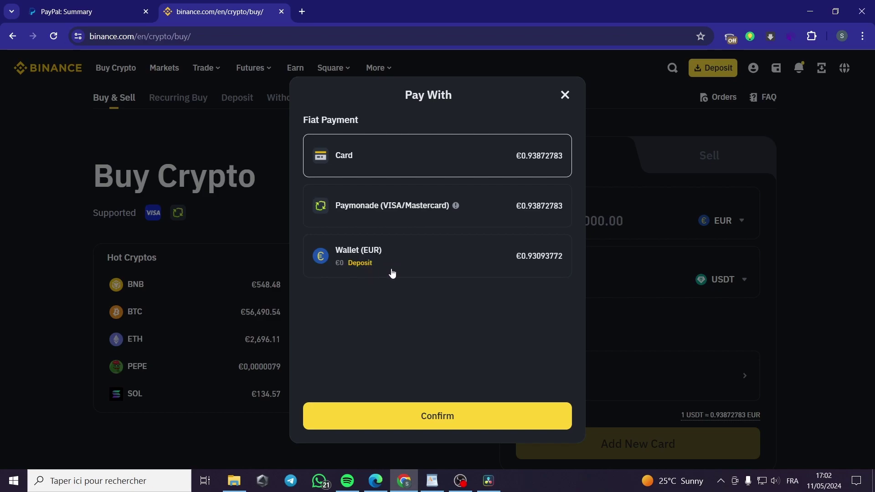
pyautogui.click(565, 95)
pyautogui.scroll(-1, 707, 326)
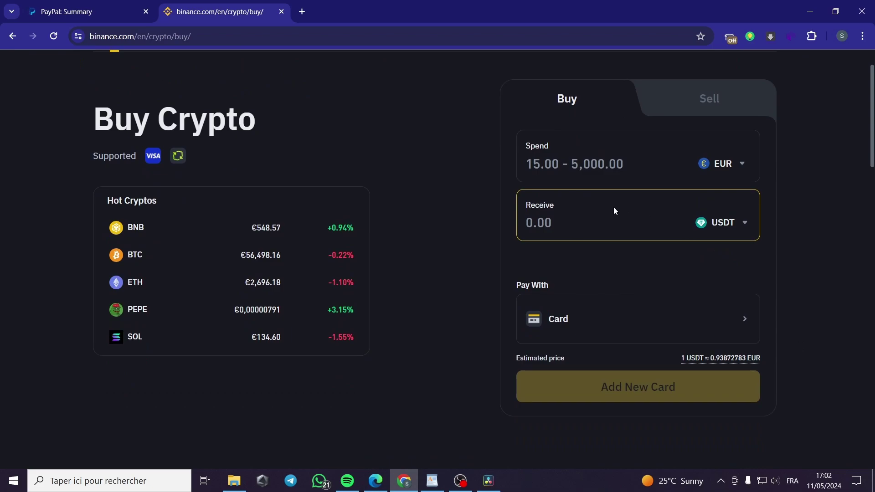
pyautogui.click(600, 165)
pyautogui.write('1')
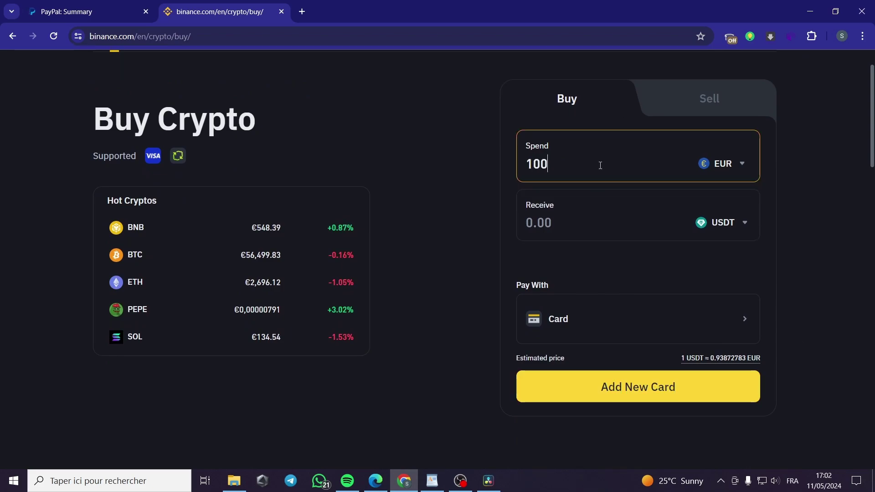
pyautogui.write('00')
pyautogui.click(821, 311)
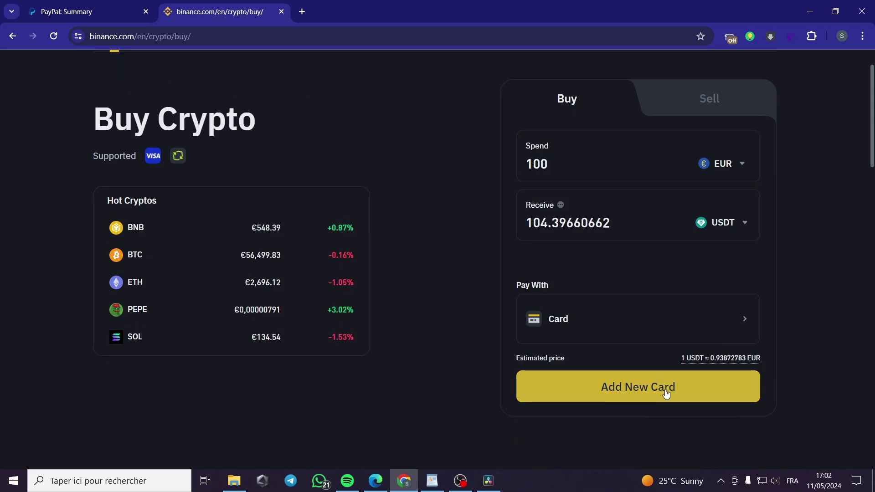
# - Open Add New Card, browse the billing countries without choosing, and close the card form
pyautogui.click(636, 387)
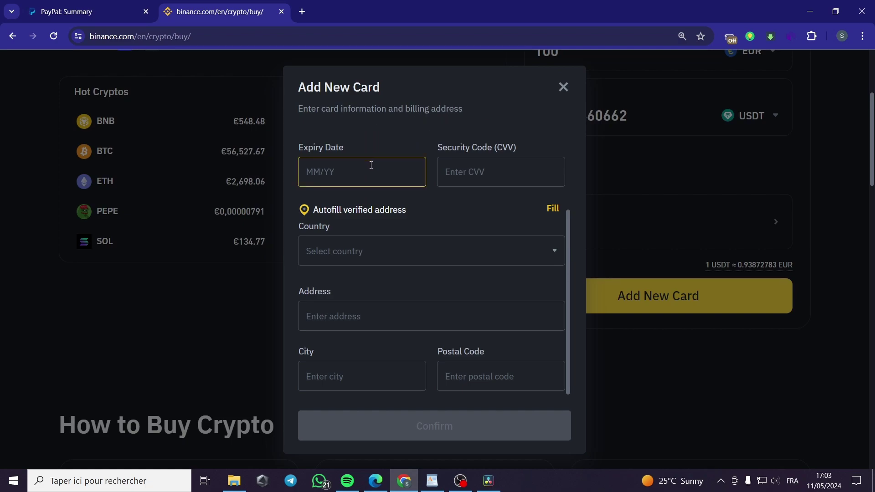
pyautogui.scroll(1, 352, 181)
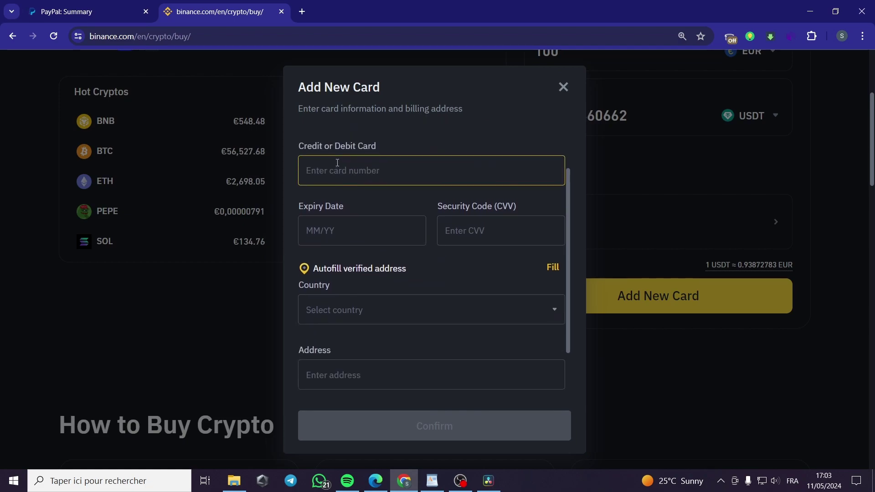
pyautogui.scroll(1, 311, 162)
pyautogui.scroll(-1, 319, 173)
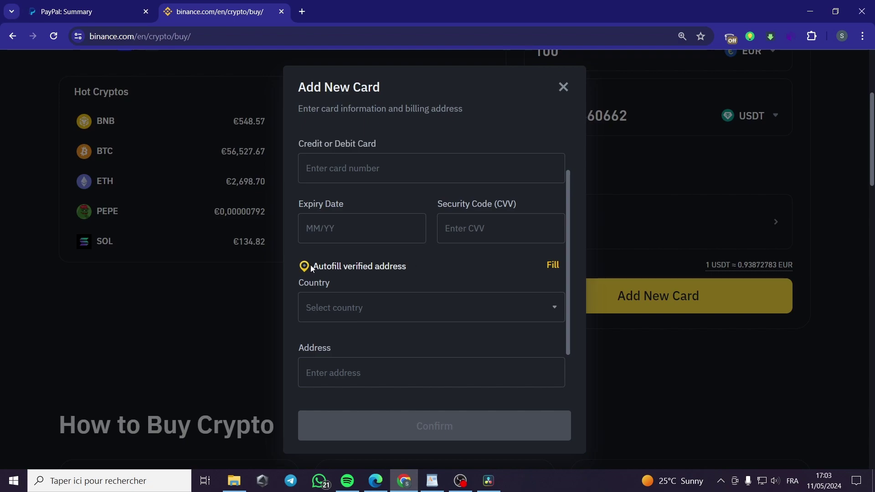
pyautogui.scroll(-1, 367, 280)
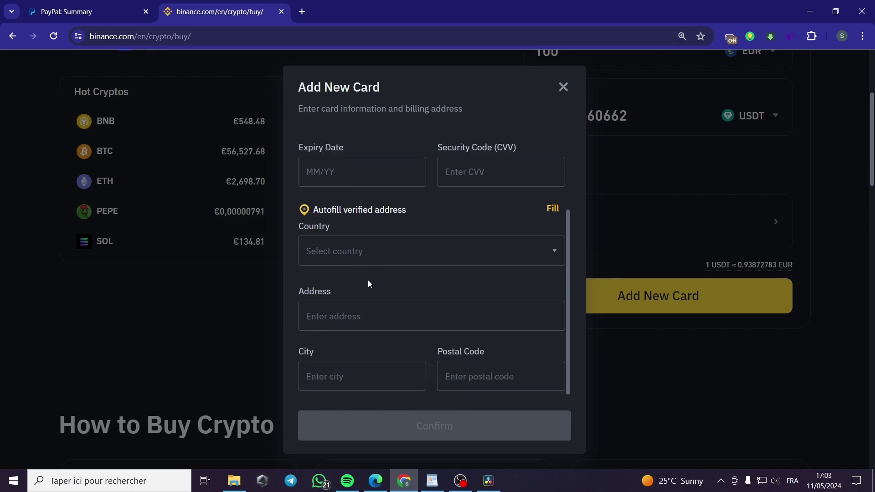
pyautogui.click(406, 264)
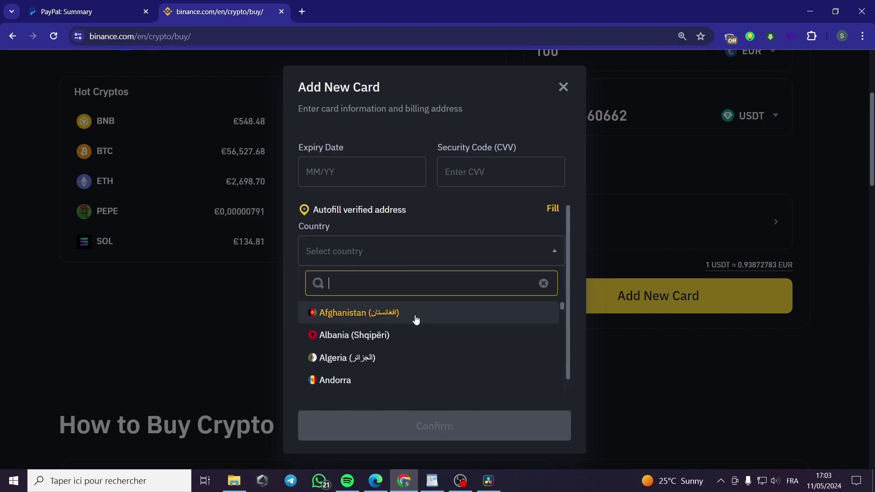
pyautogui.scroll(-2, 415, 317)
pyautogui.scroll(-1, 431, 341)
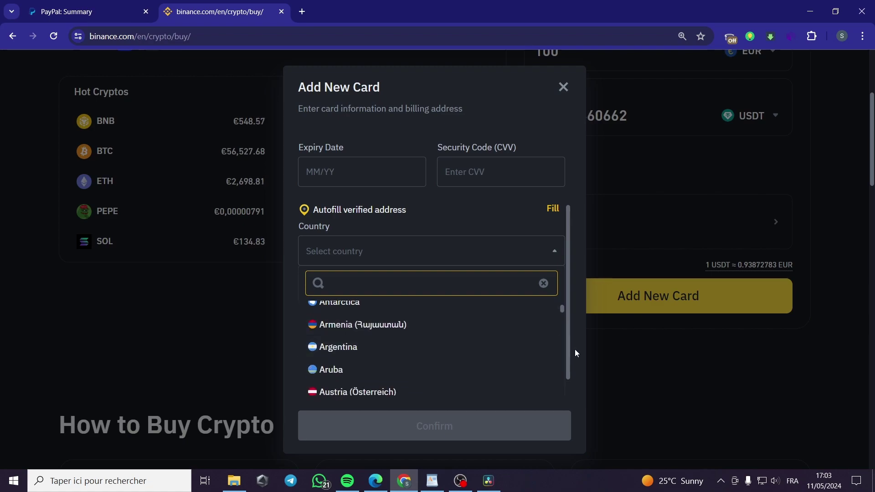
pyautogui.scroll(-2, 578, 351)
pyautogui.scroll(-2, 418, 324)
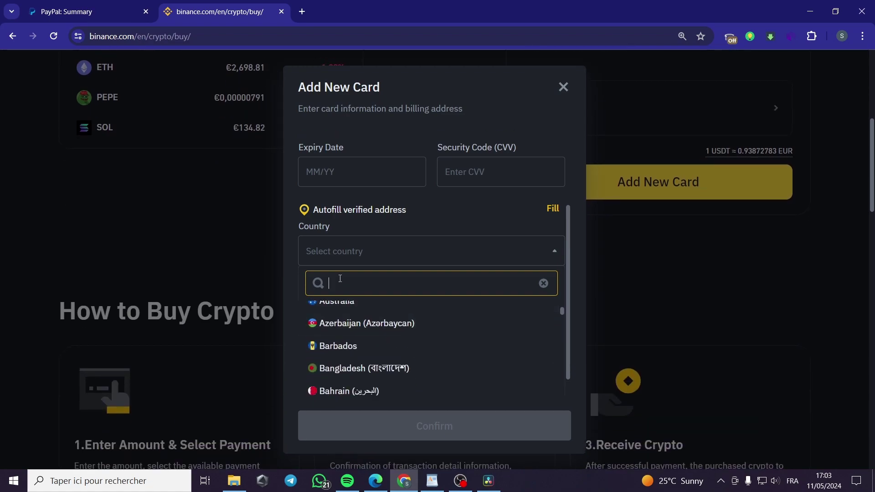
pyautogui.click(286, 254)
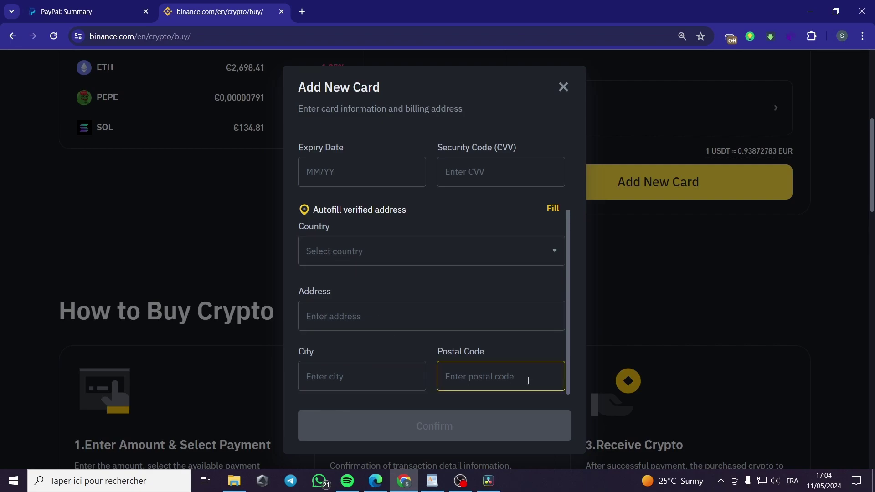
pyautogui.scroll(-2, 528, 381)
pyautogui.scroll(2, 484, 379)
pyautogui.scroll(-2, 463, 375)
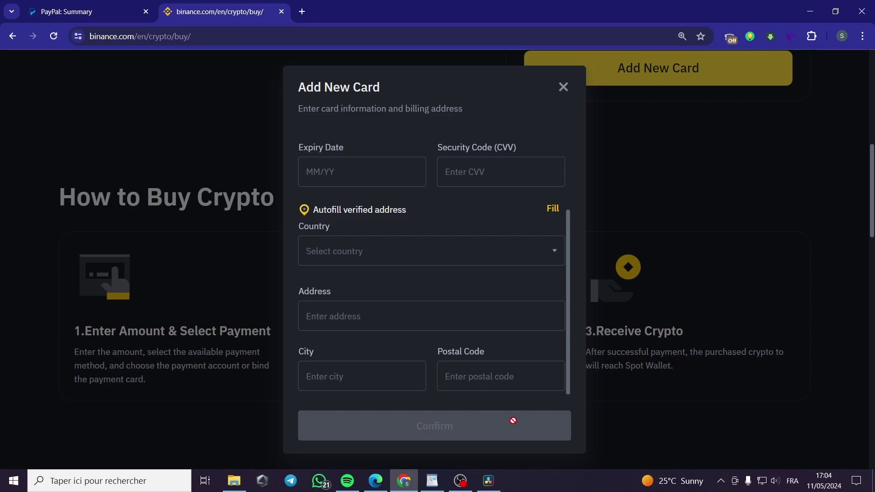
pyautogui.click(566, 90)
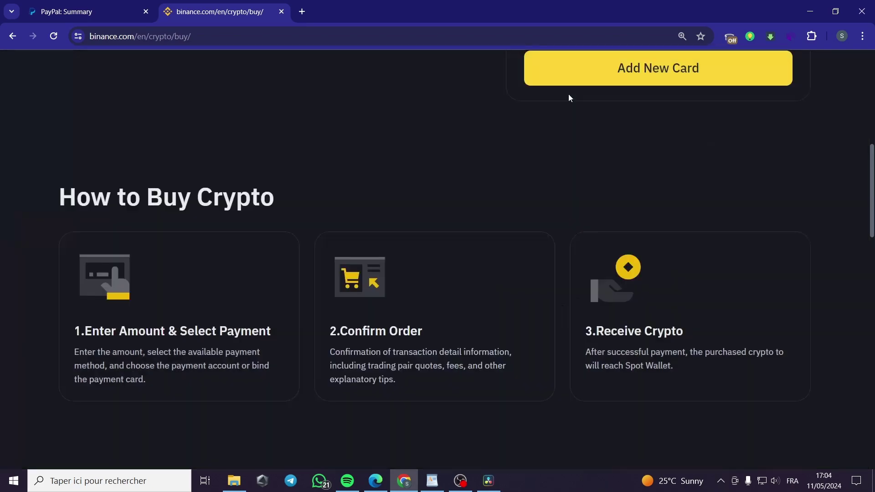
pyautogui.scroll(5, 413, 249)
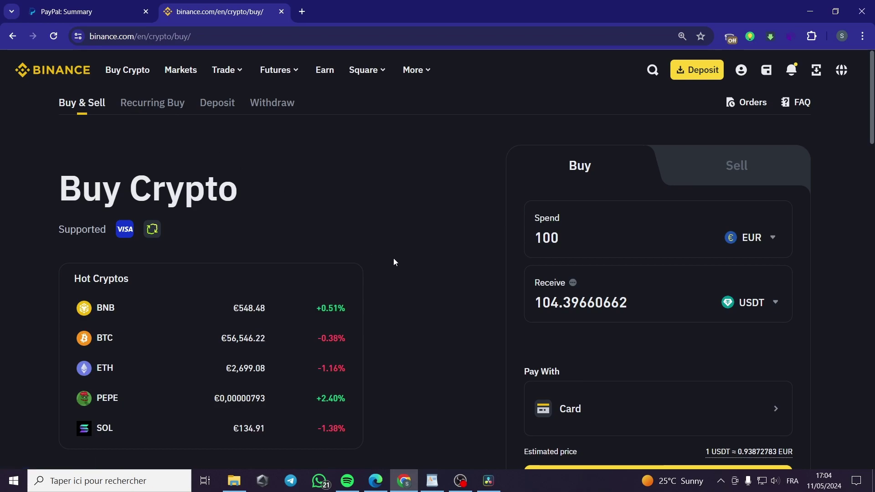
# - Flip between tabs and settle on the PayPal summary with balance and linked Visa cards
pyautogui.click(69, 11)
pyautogui.click(206, 12)
pyautogui.click(69, 11)
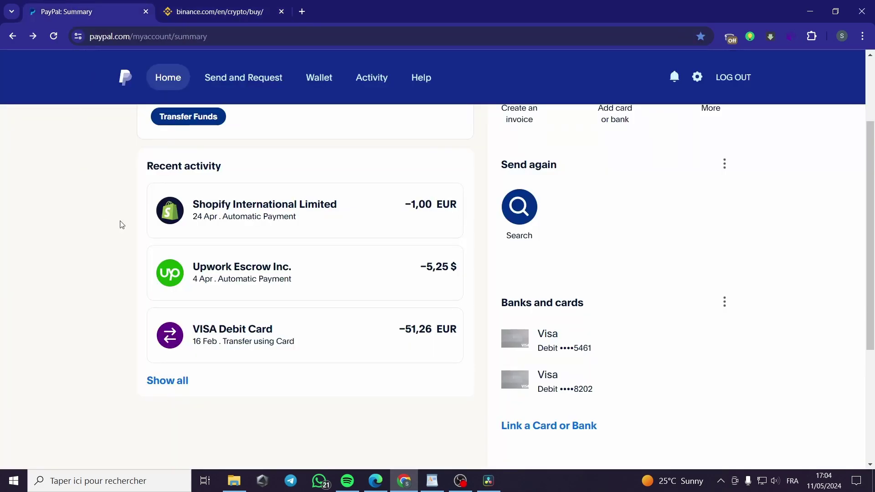
pyautogui.scroll(2, 283, 264)
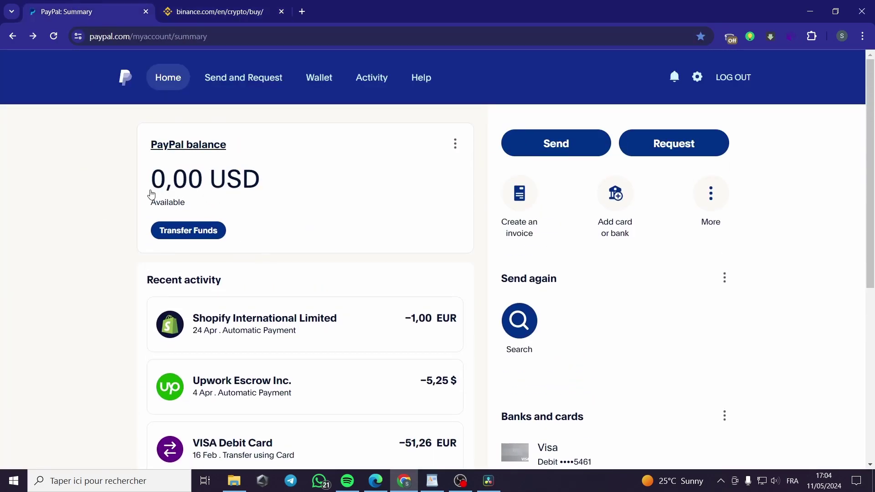
pyautogui.scroll(-2, 410, 288)
pyautogui.scroll(-1, 643, 323)
pyautogui.scroll(1, 646, 330)
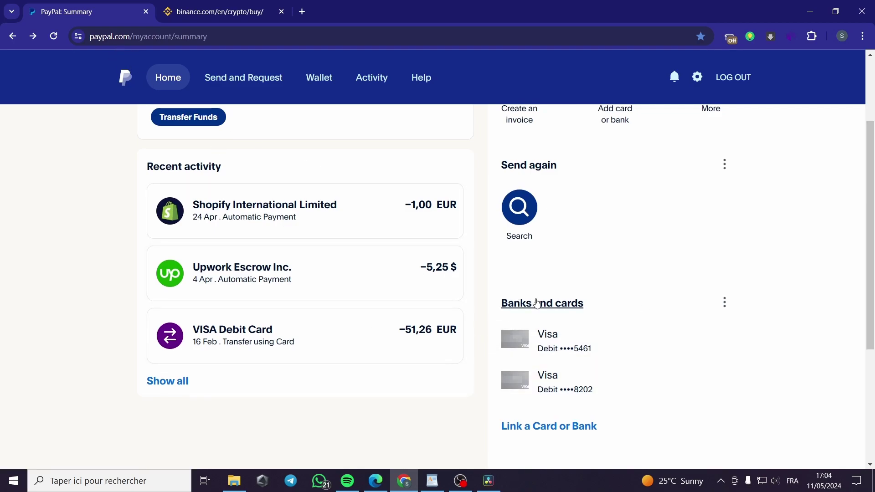
pyautogui.scroll(2, 537, 303)
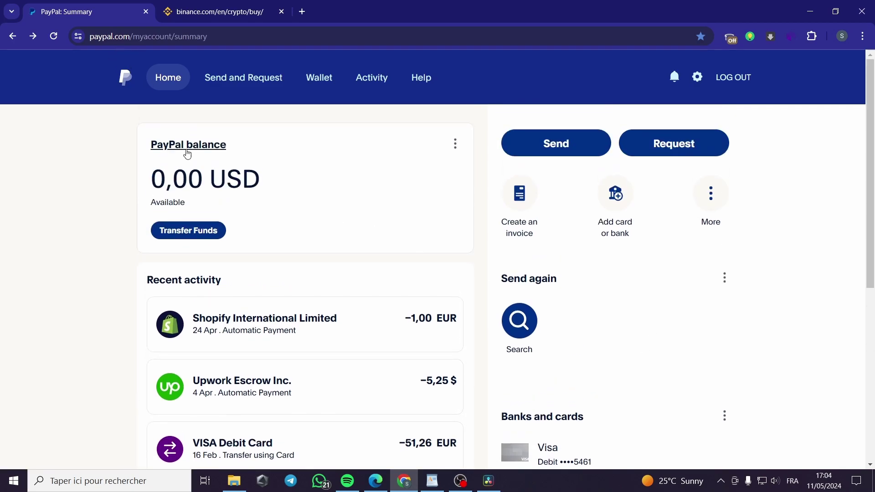
# - Switch back to the Binance Buy Crypto form: 100 EUR for about 104.3966 USDT by card
pyautogui.click(248, 6)
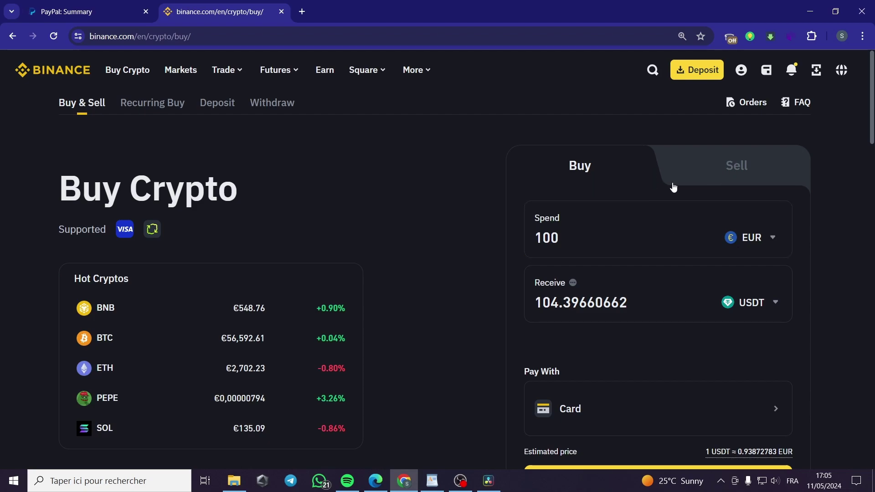
pyautogui.scroll(-1, 522, 239)
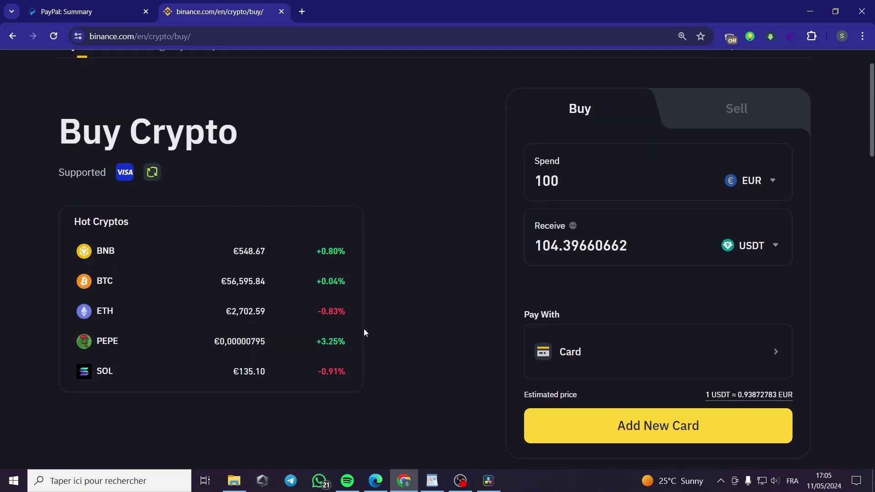
pyautogui.scroll(1, 381, 327)
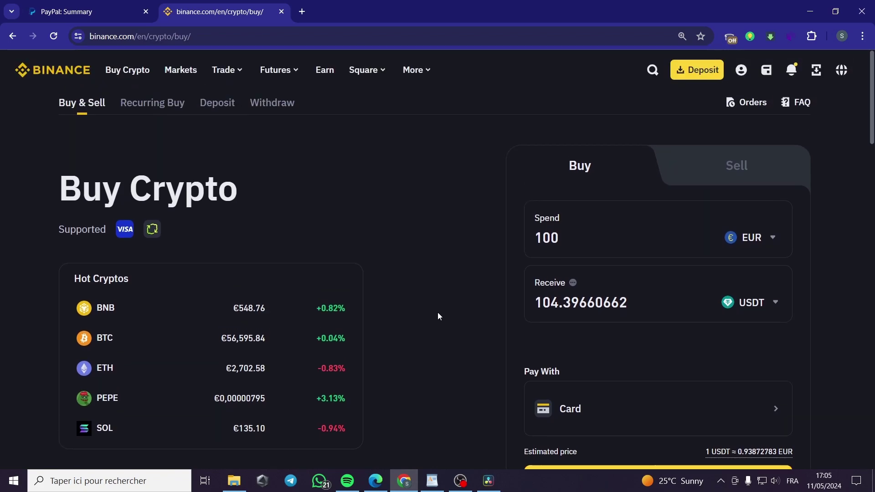